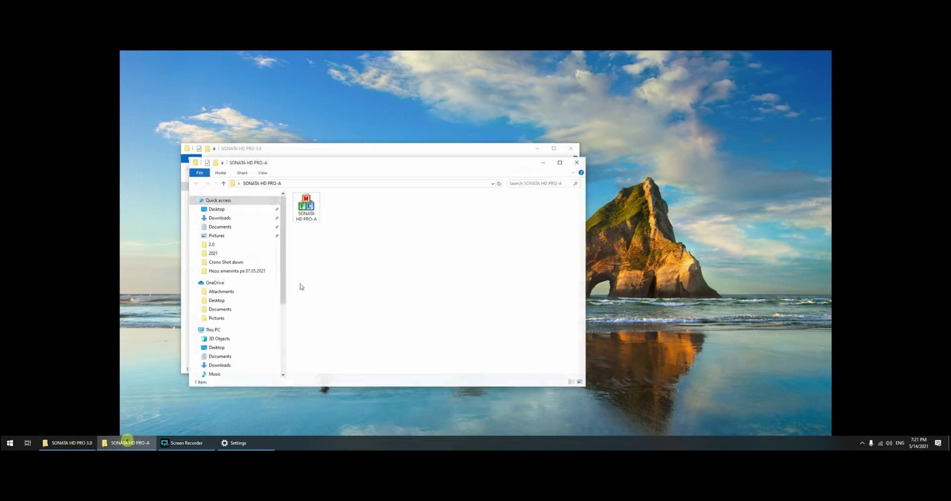
Step: Open the SONATA HDPRO 3.0 subfolder and arrange its window side by side with the SONATA HD PRO-A folder
{"action": "left_click_drag", "start_coordinate": [346, 163], "coordinate": [550, 159]}
{"action": "double_click", "coordinate": [297, 196]}
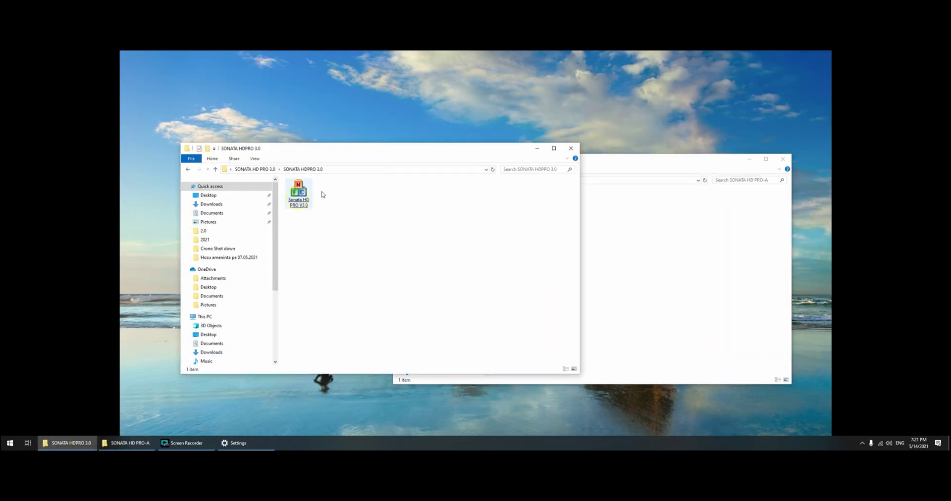
{"action": "left_click_drag", "start_coordinate": [331, 148], "coordinate": [300, 170]}
{"action": "left_click", "coordinate": [611, 252]}
{"action": "left_click_drag", "start_coordinate": [566, 164], "coordinate": [566, 173]}
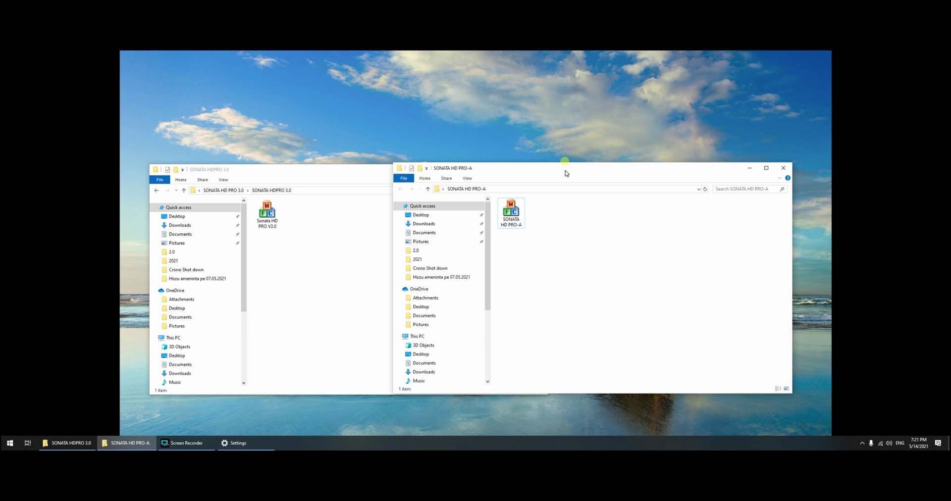
Step: Open the file properties of Sonata HD PRO V3.0 and SONATA HD PRO-A and place the two dialogs next to each other
{"action": "left_click", "coordinate": [267, 213]}
{"action": "right_click", "coordinate": [263, 201]}
{"action": "left_click", "coordinate": [623, 310]}
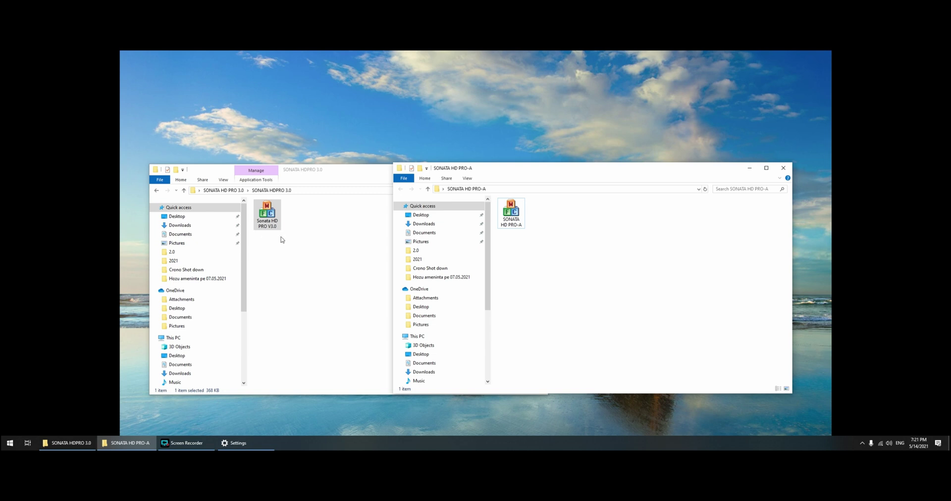
{"action": "right_click", "coordinate": [271, 214]}
{"action": "left_click", "coordinate": [311, 430]}
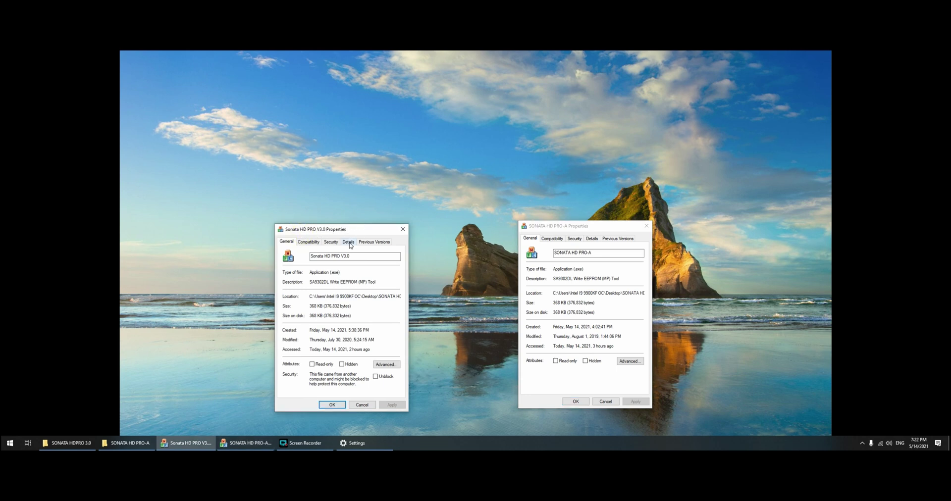
{"action": "left_click_drag", "start_coordinate": [573, 231], "coordinate": [489, 236]}
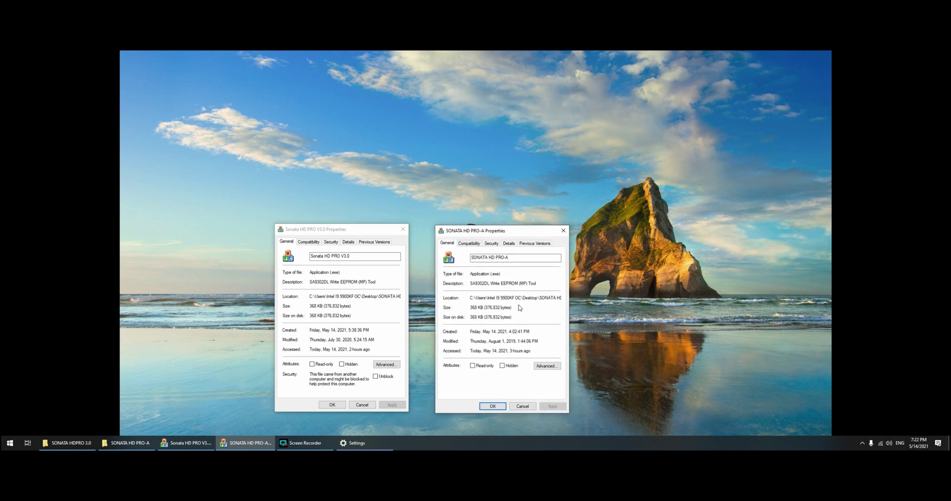
Step: Compare the size, version details and modification date of the two firmware files, and close their properties
{"action": "left_click_drag", "start_coordinate": [523, 307], "coordinate": [470, 307]}
{"action": "left_click_drag", "start_coordinate": [353, 306], "coordinate": [309, 306]}
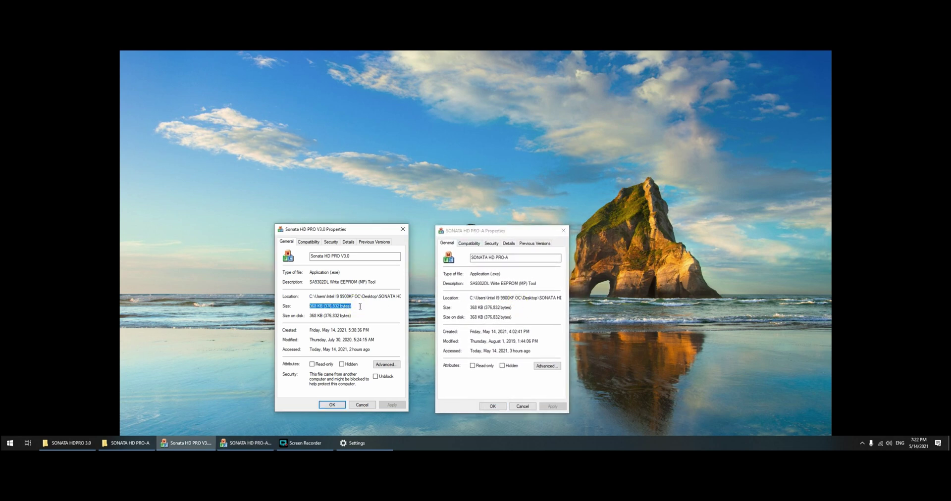
{"action": "left_click", "coordinate": [348, 242]}
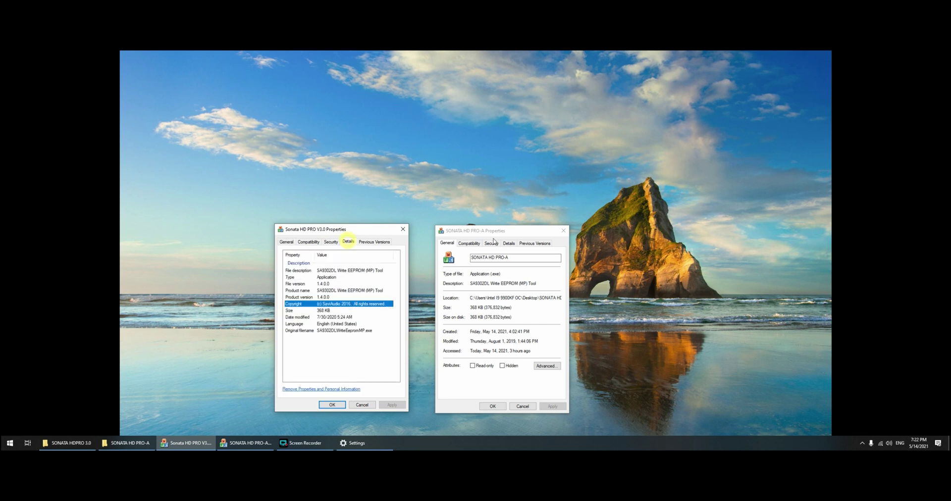
{"action": "left_click", "coordinate": [509, 243]}
{"action": "left_click", "coordinate": [337, 319]}
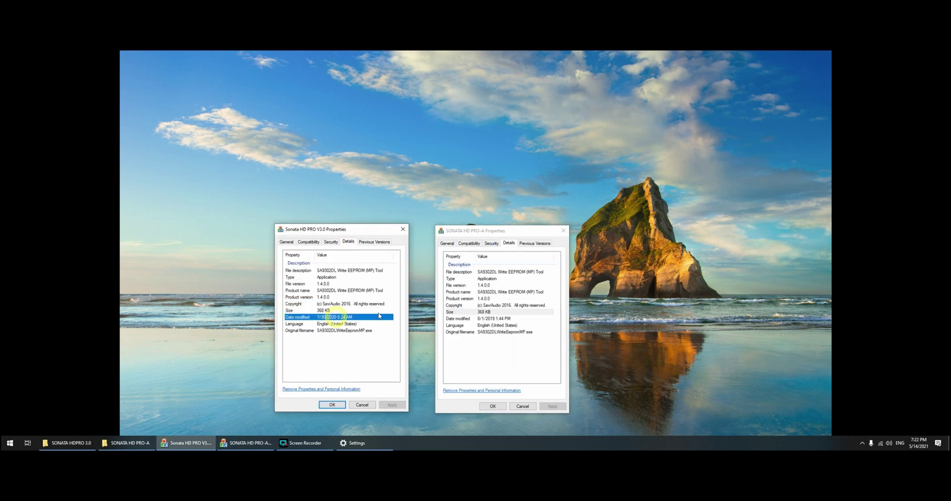
{"action": "left_click", "coordinate": [486, 319]}
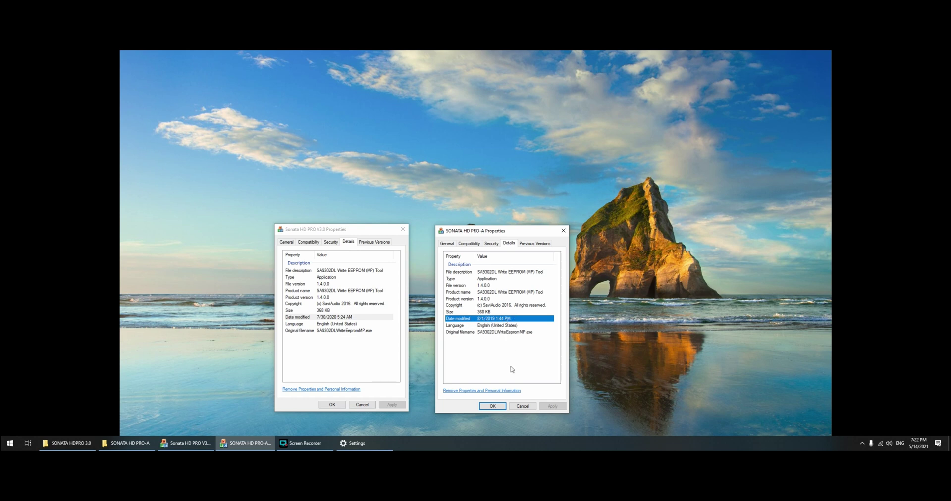
{"action": "left_click", "coordinate": [523, 406]}
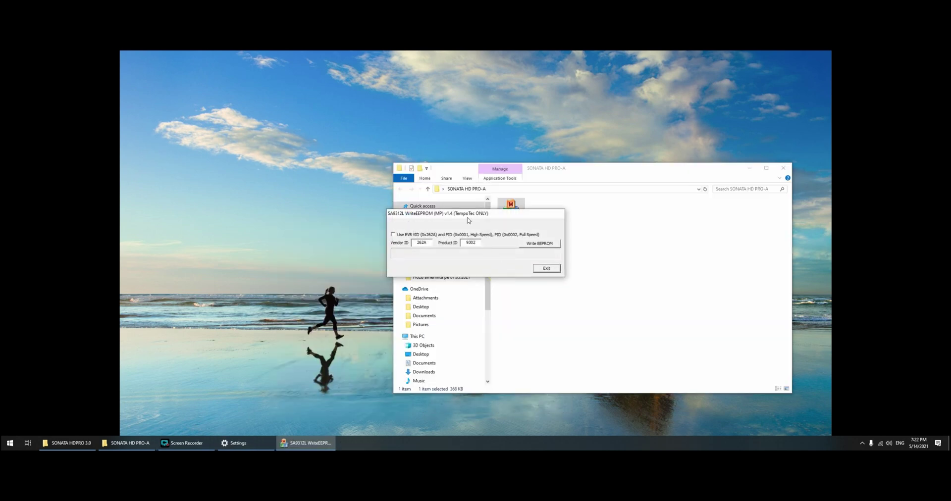
Step: Move the WriteEEPROM tool aside and open the SONATA USB Audio properties from the sound controllers in Device Manager
{"action": "left_click_drag", "start_coordinate": [468, 215], "coordinate": [600, 270]}
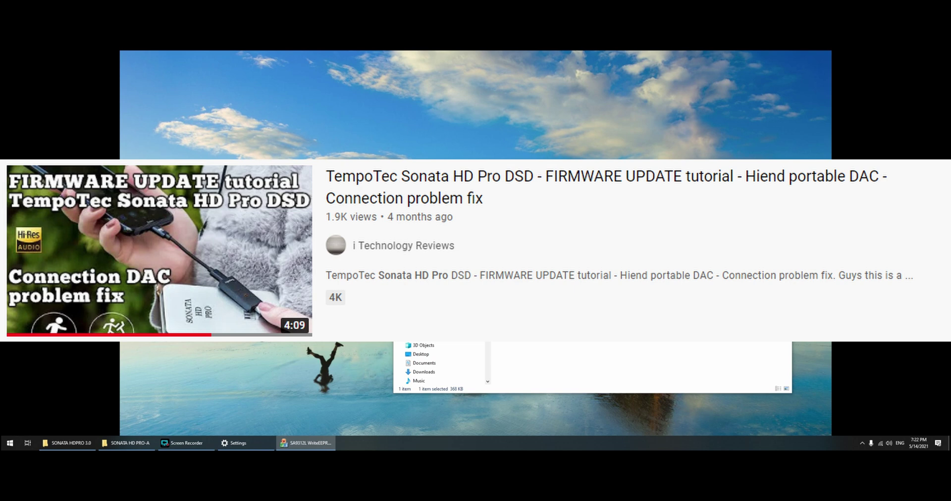
{"action": "left_click", "coordinate": [10, 442]}
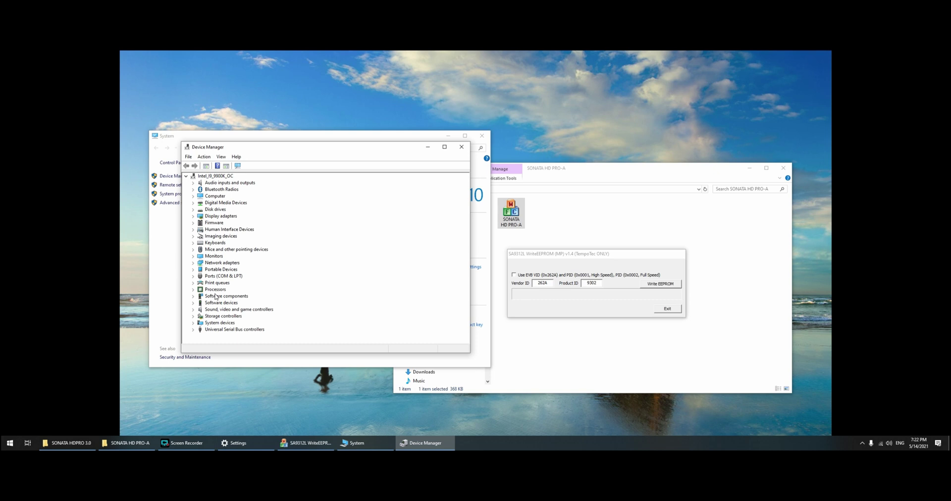
{"action": "double_click", "coordinate": [223, 310]}
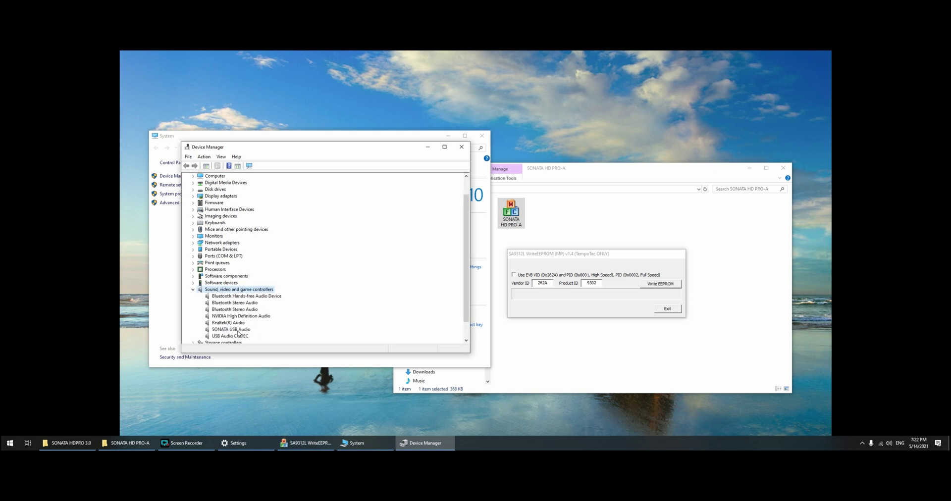
{"action": "right_click", "coordinate": [221, 330]}
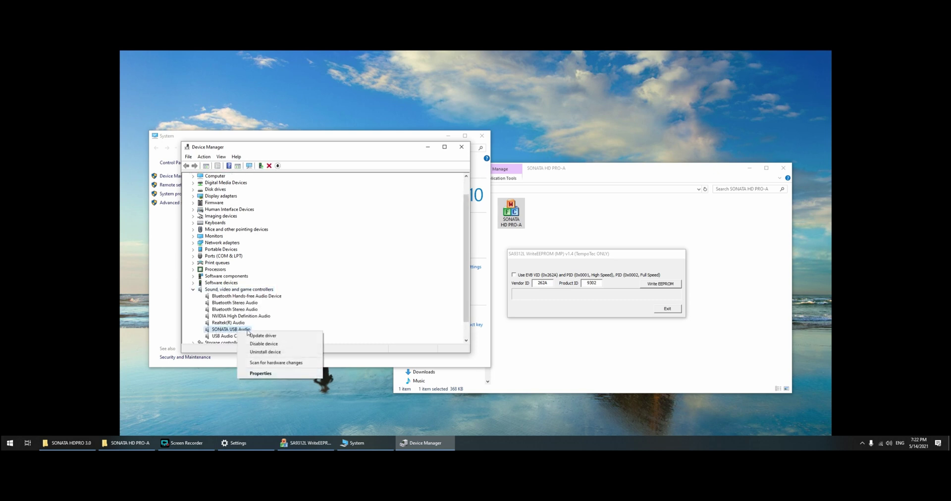
{"action": "left_click", "coordinate": [297, 374]}
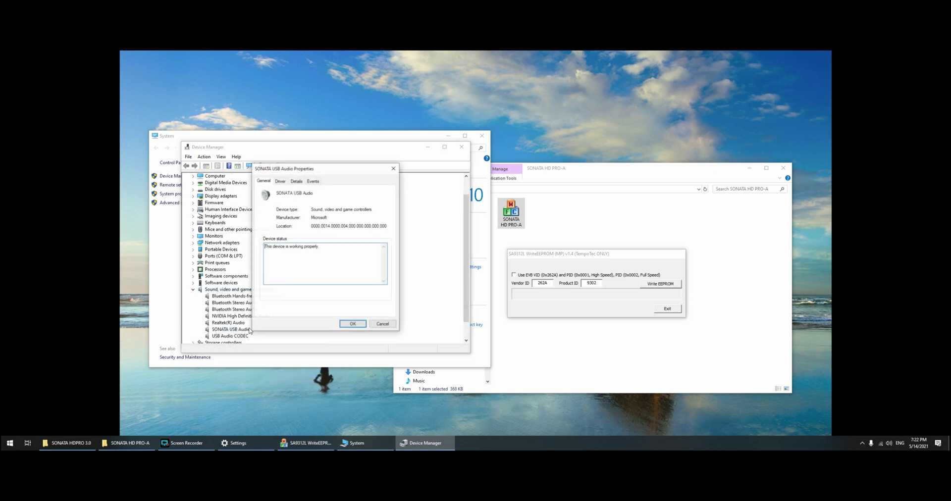
Step: Examine the SONATA USB Audio driver, details and event information to find the device's VID and PID
{"action": "left_click", "coordinate": [280, 182]}
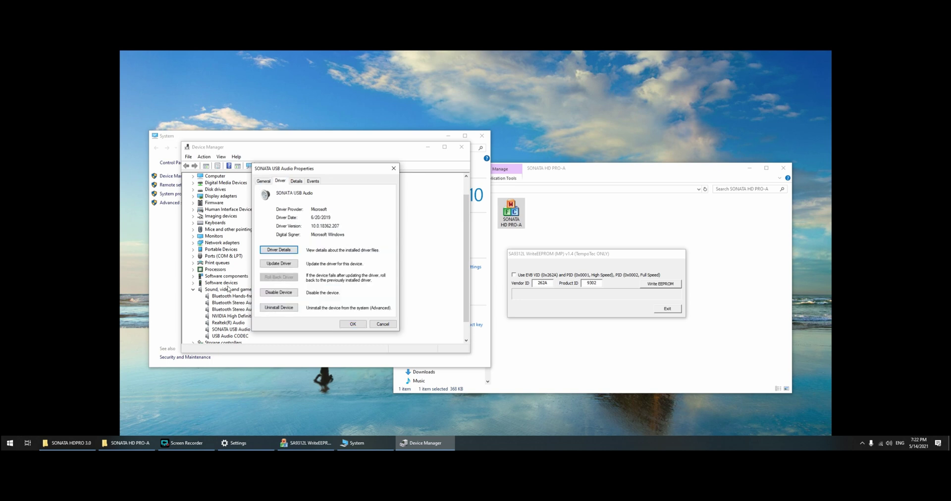
{"action": "left_click", "coordinate": [295, 182]}
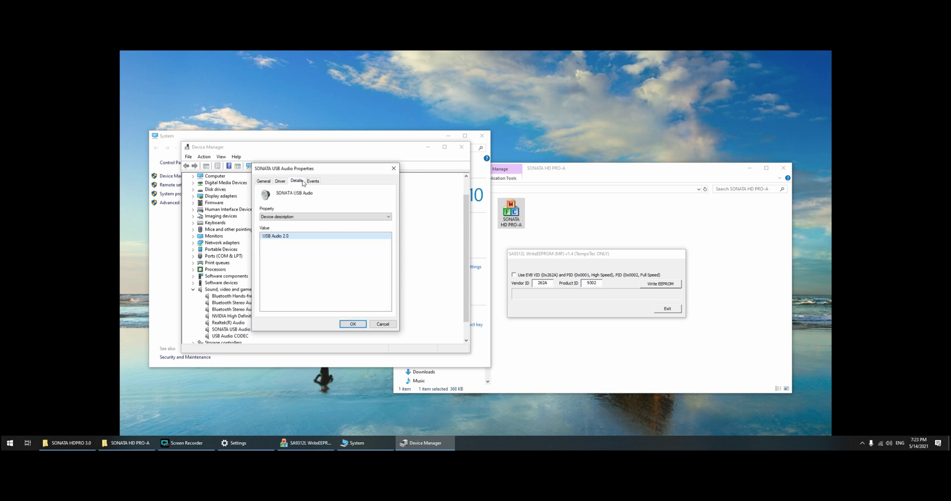
{"action": "left_click", "coordinate": [313, 181]}
{"action": "scroll", "coordinate": [335, 283], "scroll_direction": "down", "scroll_amount": 3}
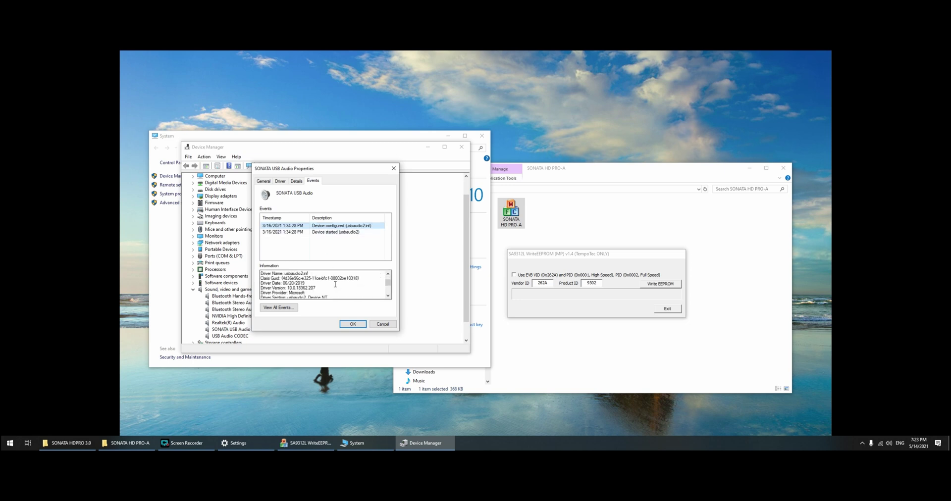
{"action": "scroll", "coordinate": [337, 288], "scroll_direction": "down", "scroll_amount": 2}
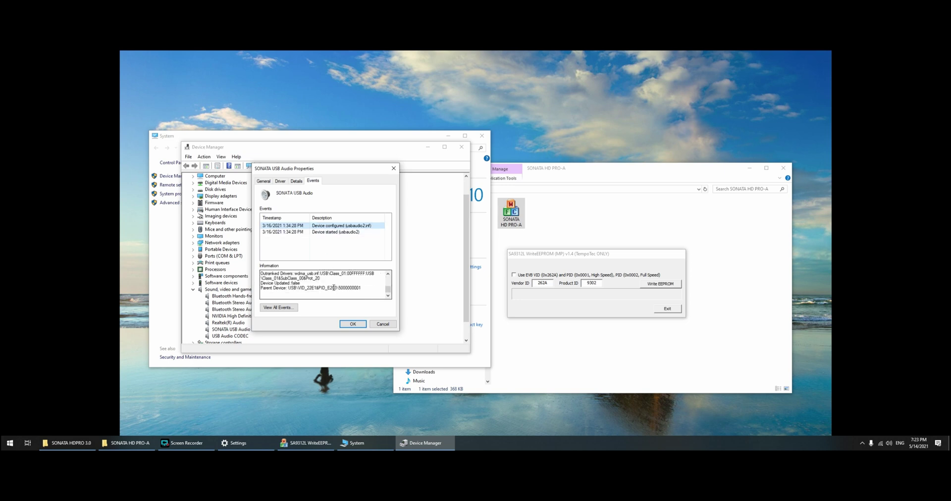
{"action": "scroll", "coordinate": [334, 287], "scroll_direction": "up", "scroll_amount": 2}
{"action": "scroll", "coordinate": [329, 287], "scroll_direction": "down", "scroll_amount": 1}
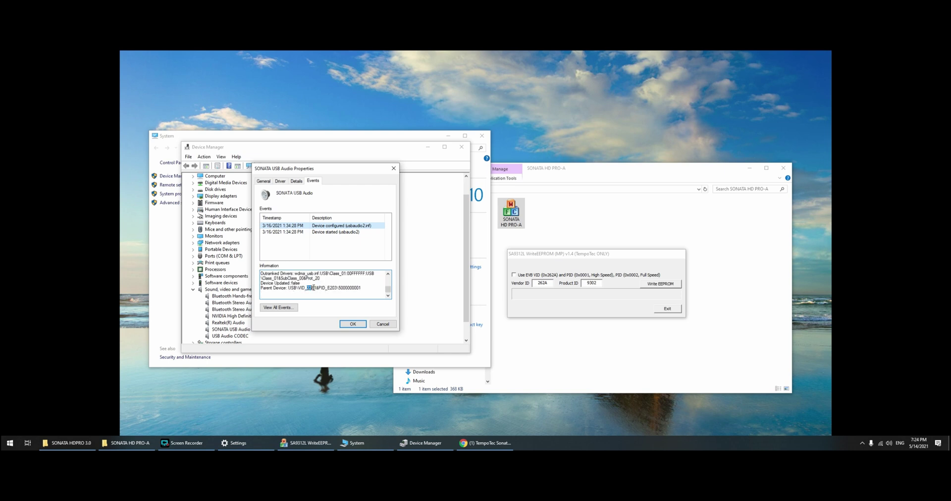
Step: Set the WriteEEPROM tool's Vendor ID to 22E1 and Product ID to E203, matching the parent device entry
{"action": "double_click", "coordinate": [547, 282]}
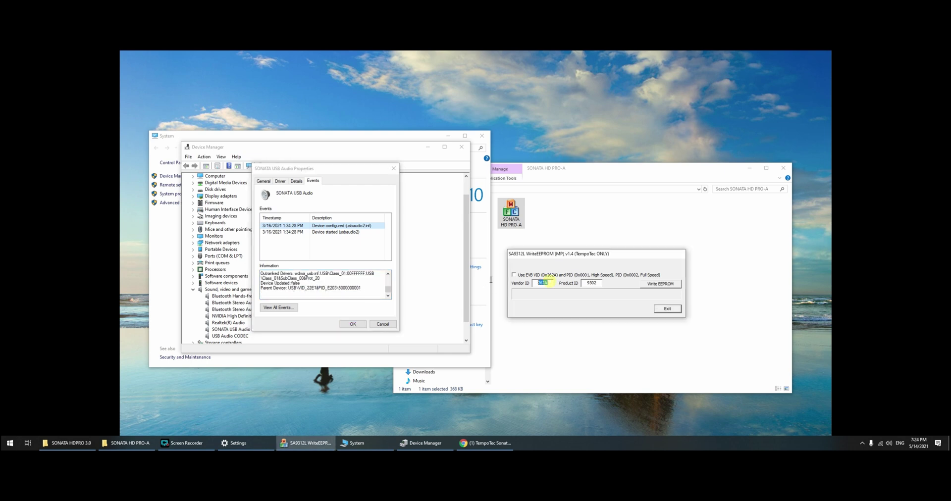
{"action": "type", "text": "22E1"}
{"action": "left_click", "coordinate": [329, 294]}
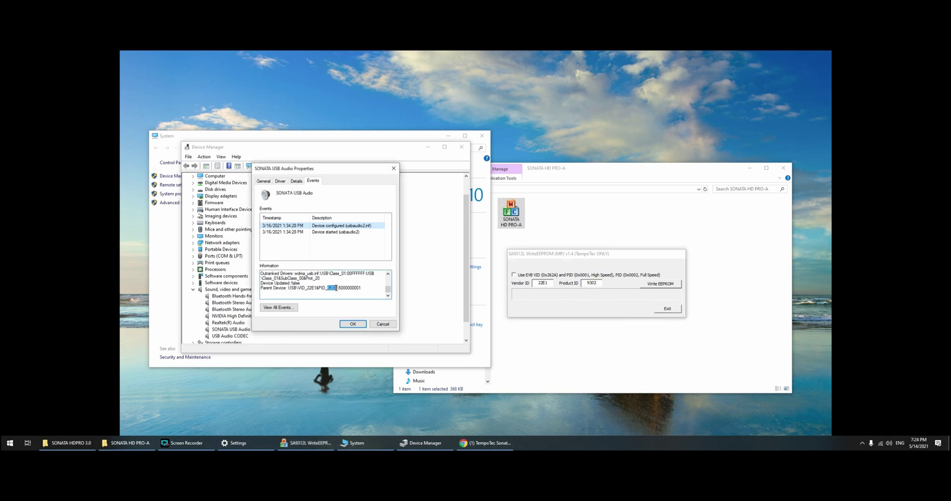
{"action": "double_click", "coordinate": [590, 283]}
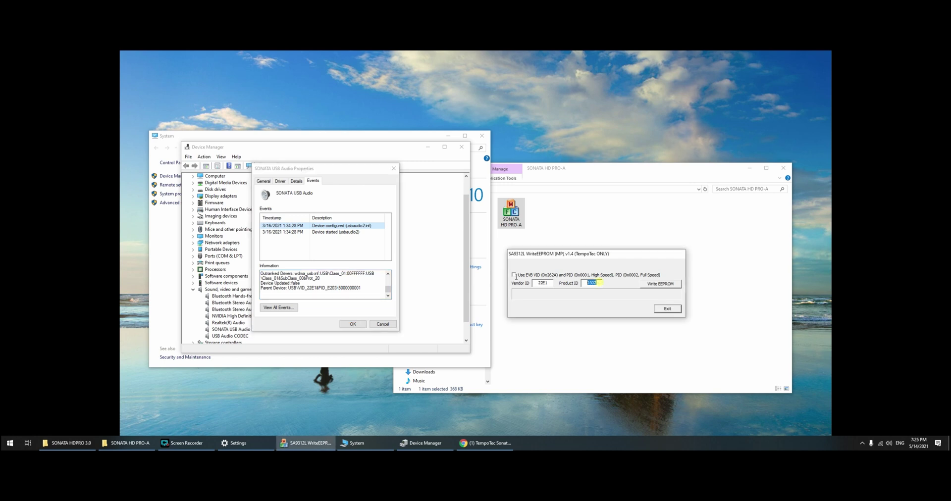
{"action": "type", "text": "E203"}
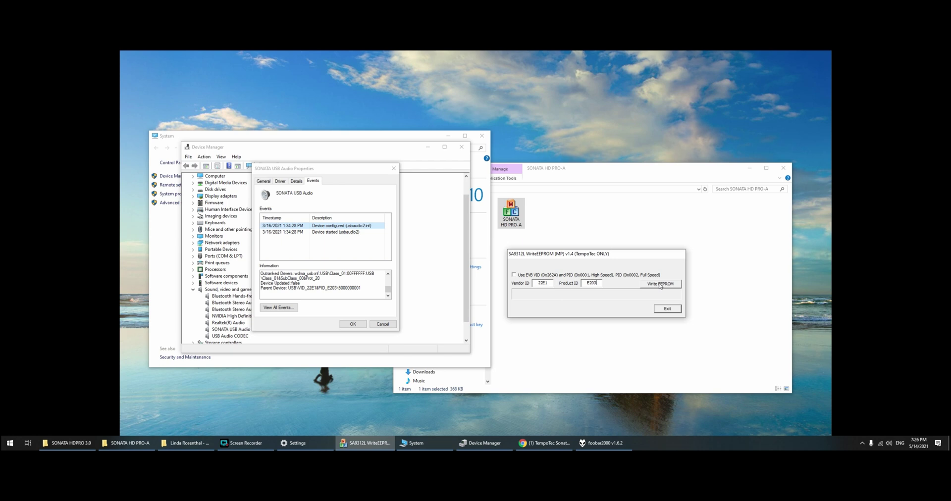
Step: Write the EEPROM, continue past the re-plug request, acknowledge completion and exit the firmware tool
{"action": "left_click", "coordinate": [665, 285]}
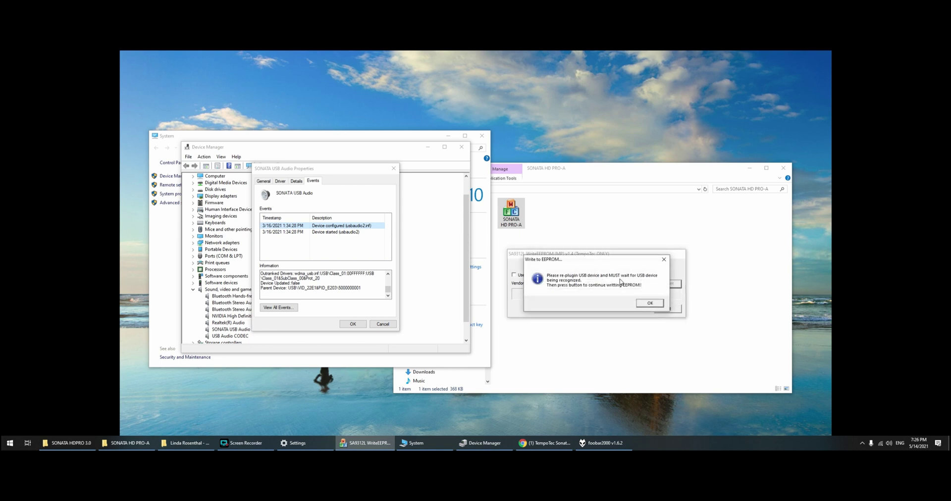
{"action": "left_click", "coordinate": [647, 303]}
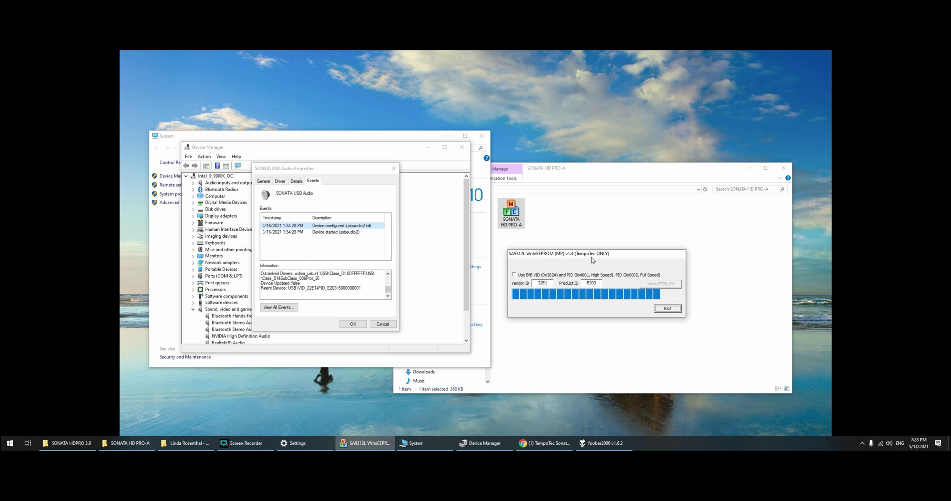
{"action": "left_click", "coordinate": [477, 272]}
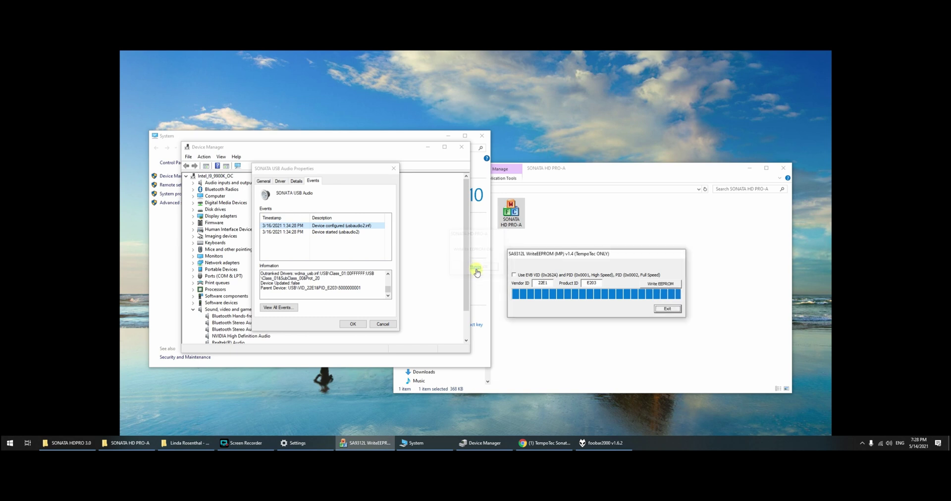
{"action": "left_click", "coordinate": [667, 309]}
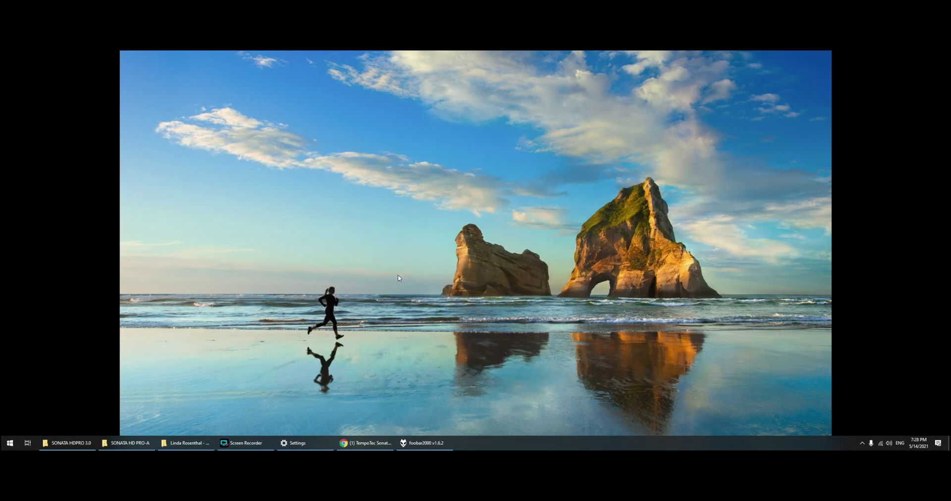
Step: Bring up foobar2000 and select Headphones (SONATA USB Audio) as the Windows playback device
{"action": "left_click", "coordinate": [425, 442]}
{"action": "left_click", "coordinate": [879, 404]}
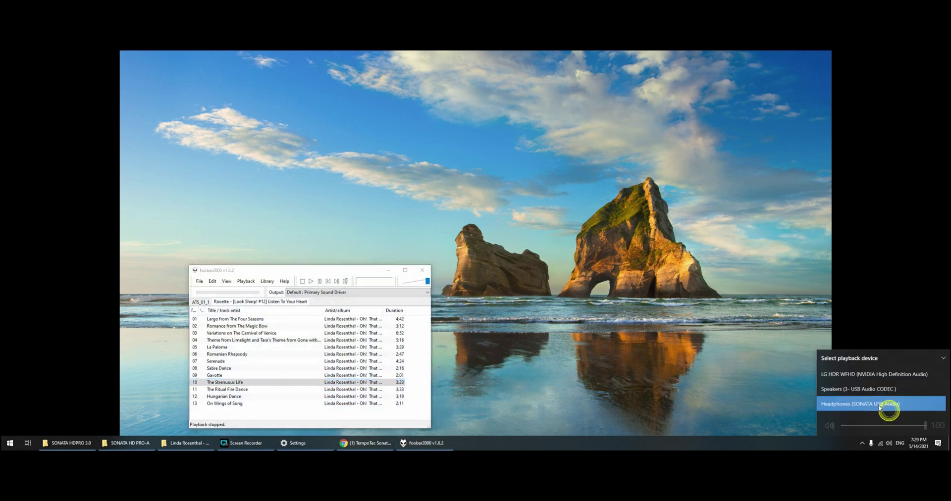
{"action": "left_click", "coordinate": [869, 407]}
{"action": "left_click", "coordinate": [891, 405]}
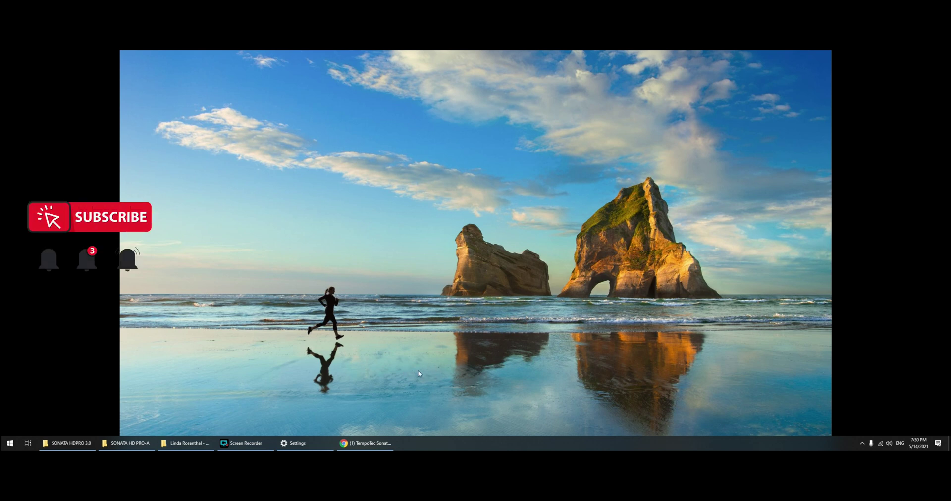
Step: Bring up the SONATA HD PRO-A folder, look at its firmware tool file, and close the folder
{"action": "left_click", "coordinate": [130, 443]}
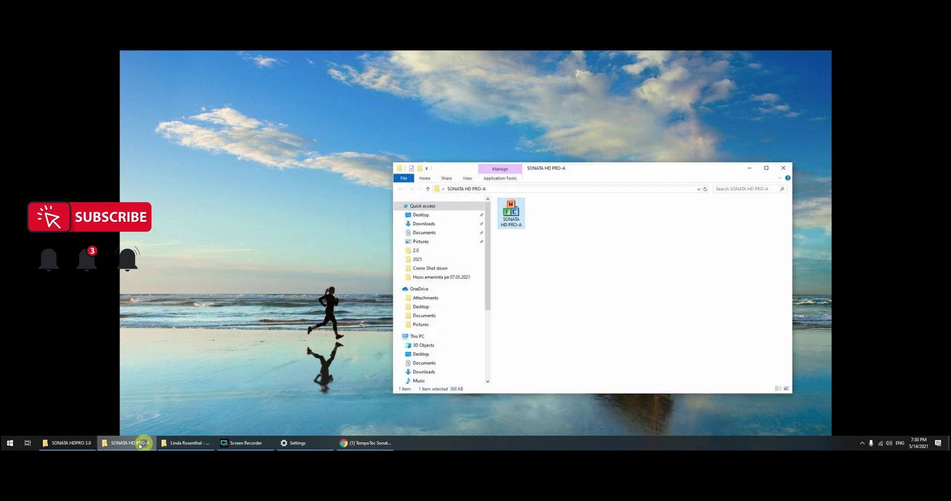
{"action": "left_click_drag", "start_coordinate": [661, 165], "coordinate": [782, 185]}
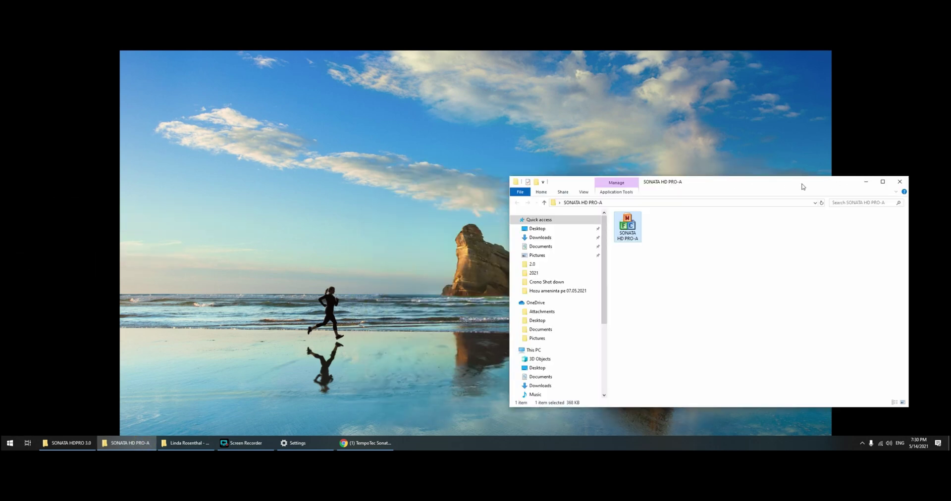
{"action": "left_click_drag", "start_coordinate": [798, 186], "coordinate": [701, 189]}
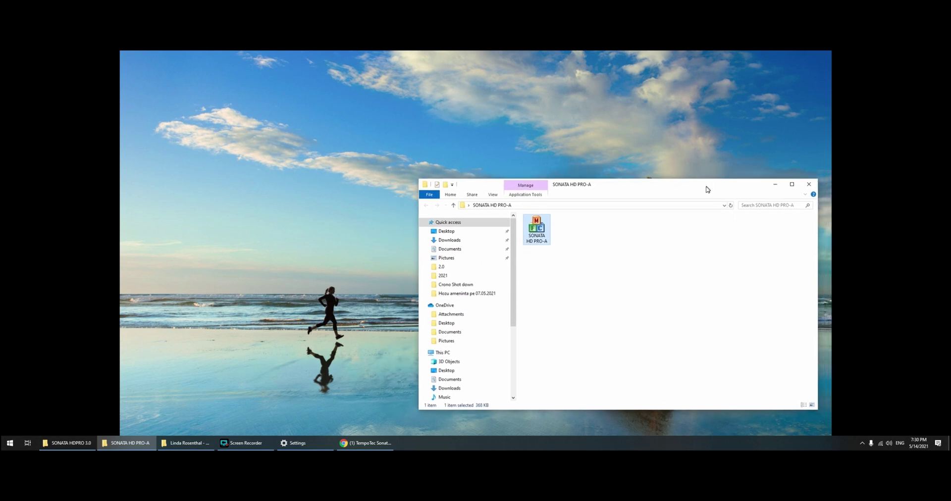
{"action": "left_click", "coordinate": [577, 251]}
{"action": "left_click", "coordinate": [536, 231]}
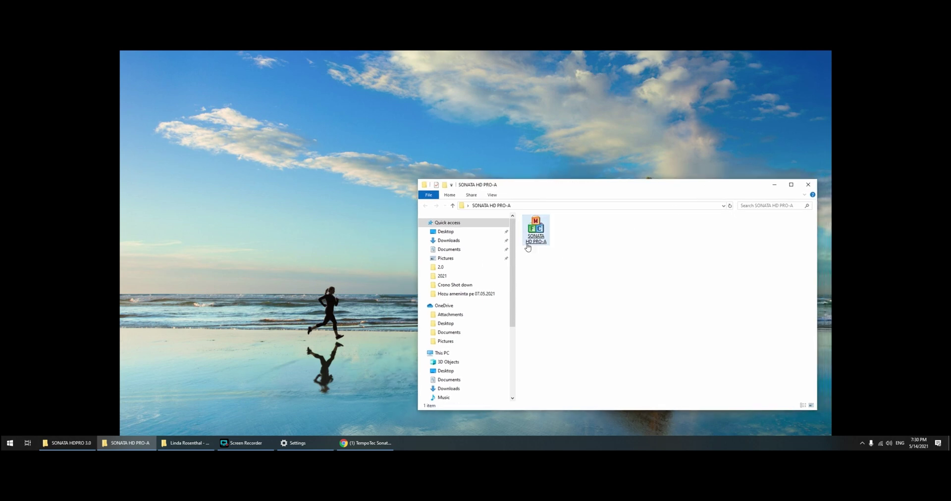
{"action": "left_click", "coordinate": [551, 266]}
{"action": "left_click", "coordinate": [541, 241]}
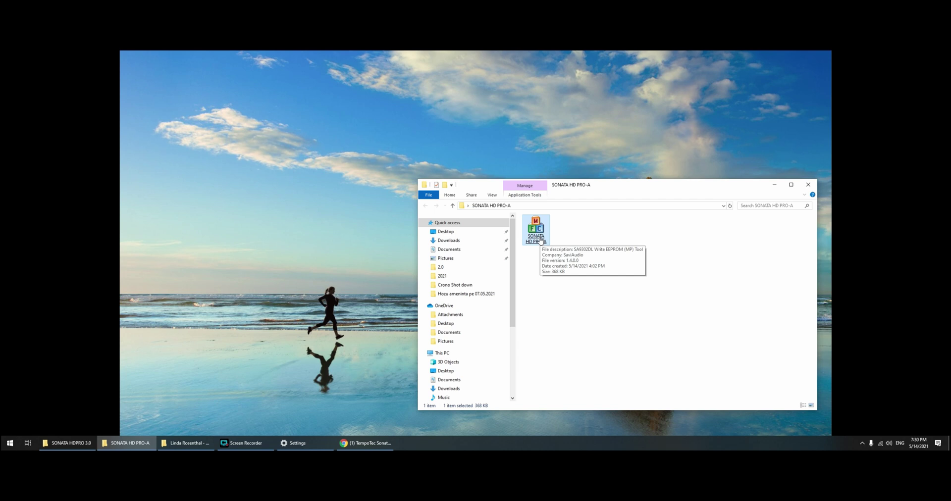
{"action": "left_click", "coordinate": [609, 298]}
{"action": "left_click", "coordinate": [531, 244]}
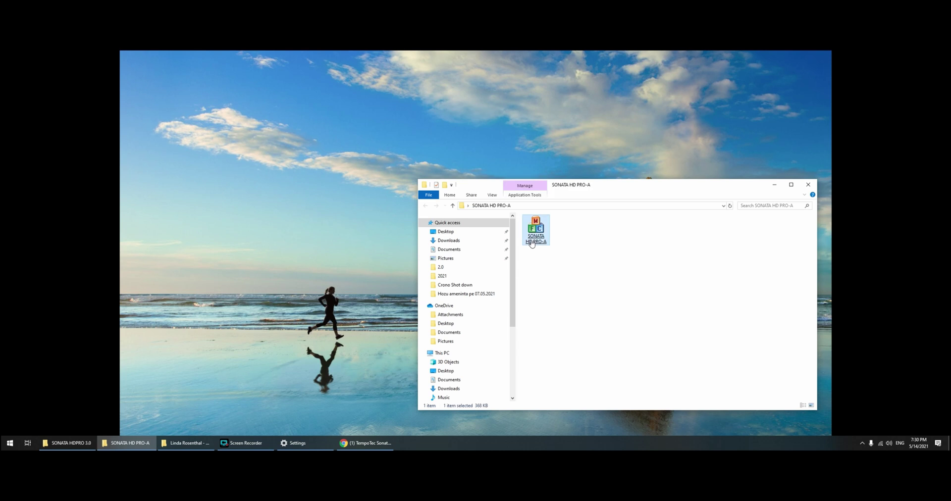
{"action": "mouse_move", "coordinate": [531, 244]}
{"action": "left_click", "coordinate": [543, 361]}
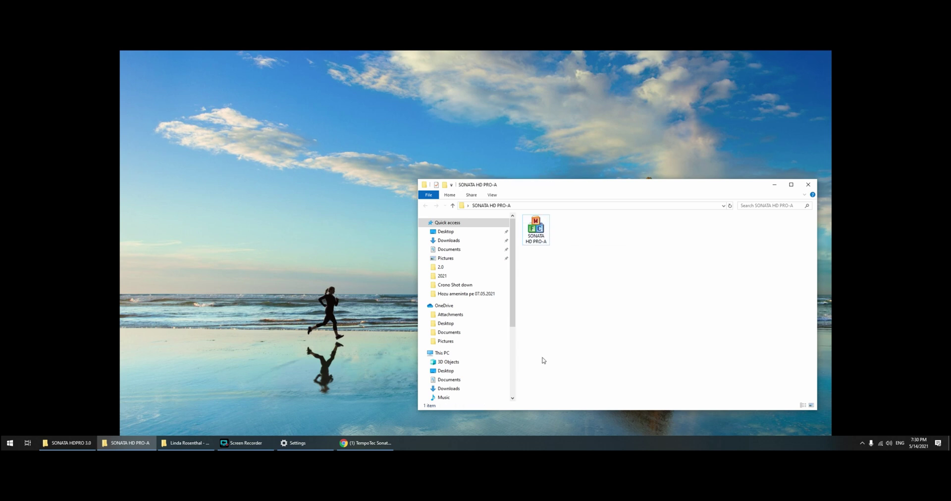
{"action": "key", "text": "alt+F4"}
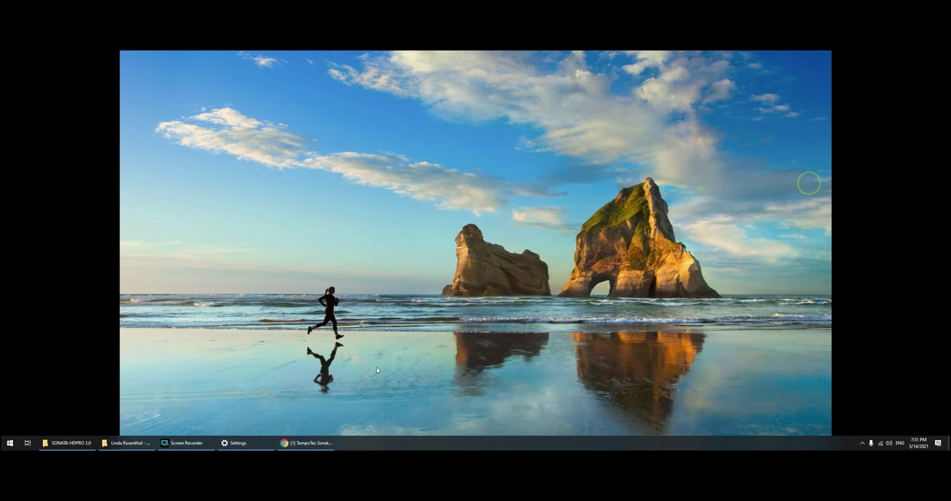